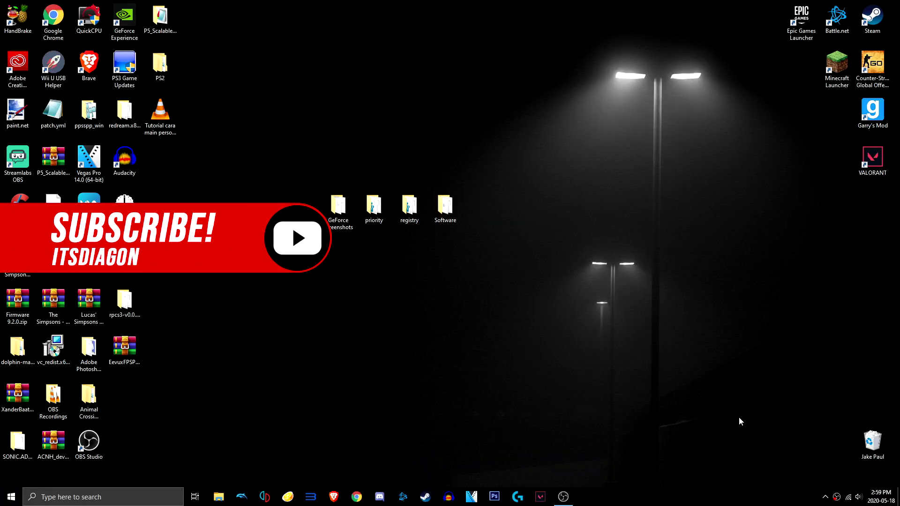
Step: Open GameUserSettings.ini from %localappdata%\ShooterGame\Saved\Config\WindowsClient in Notepad
key(super+r)
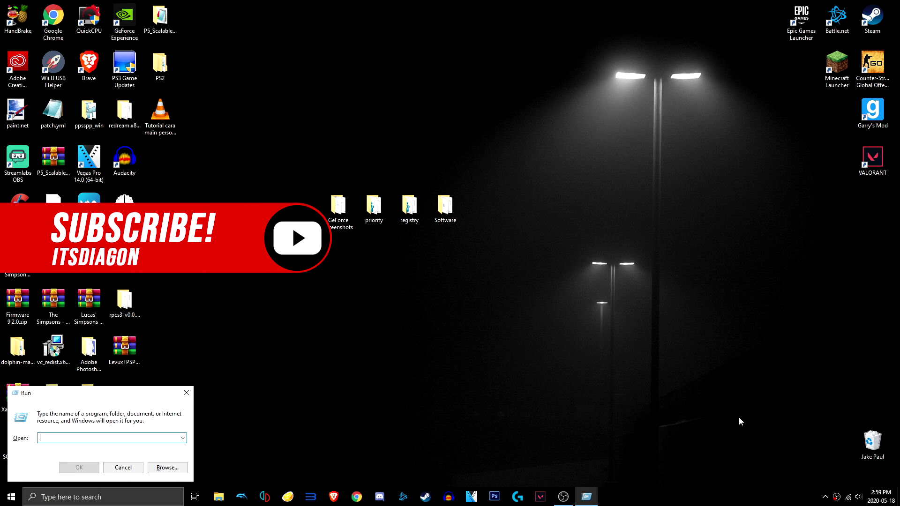
text(%localappdata%)
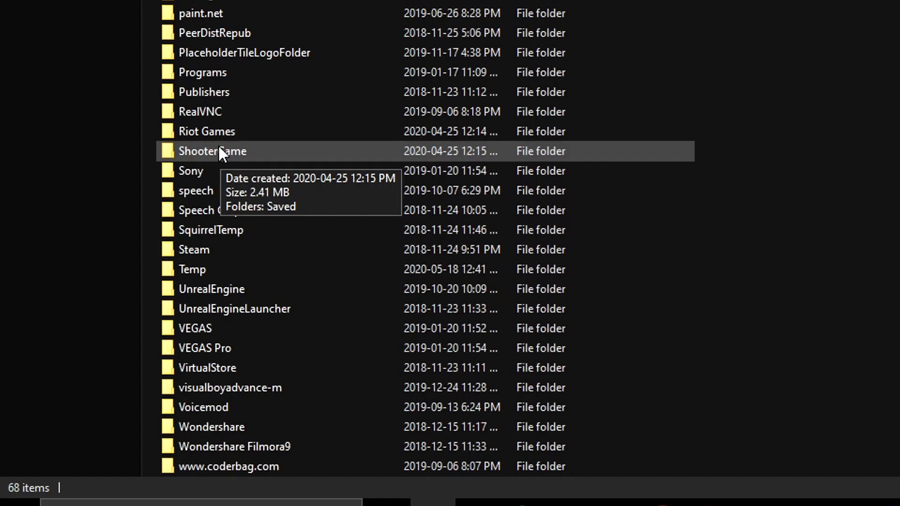
double_click(219, 150)
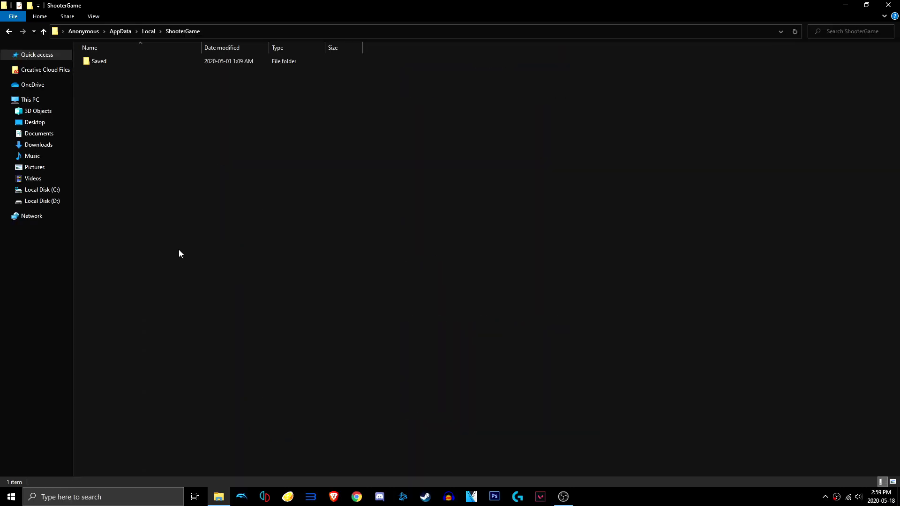
double_click(100, 64)
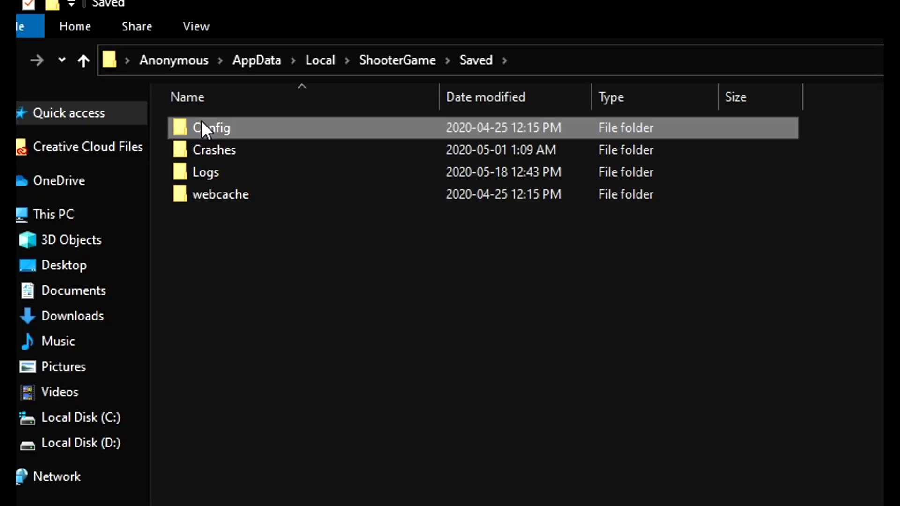
double_click(102, 61)
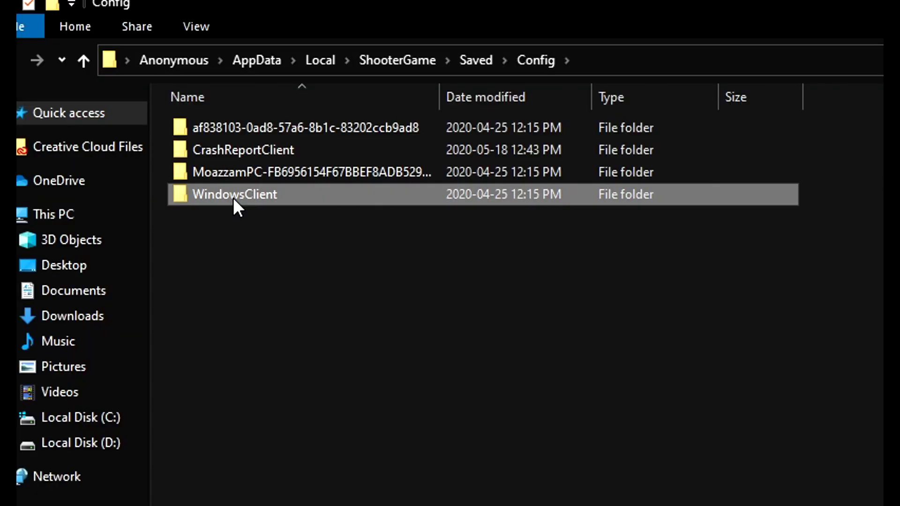
double_click(111, 92)
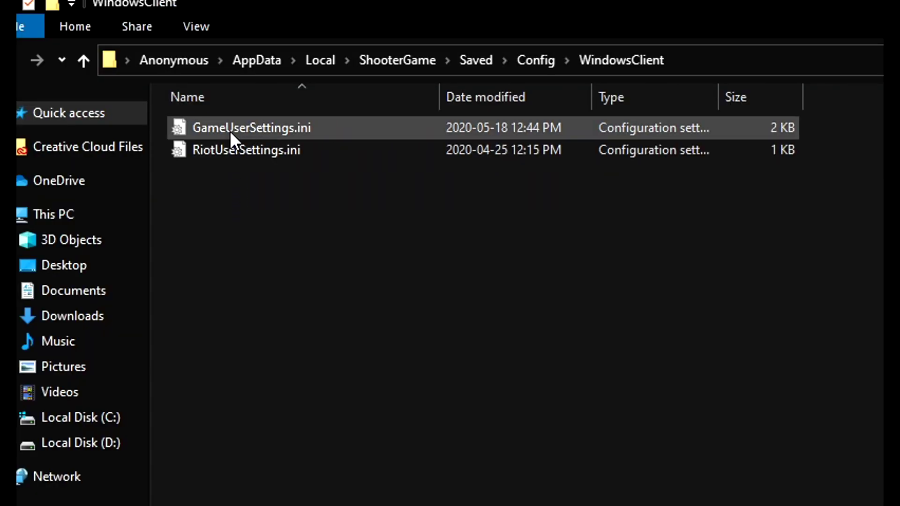
double_click(446, 127)
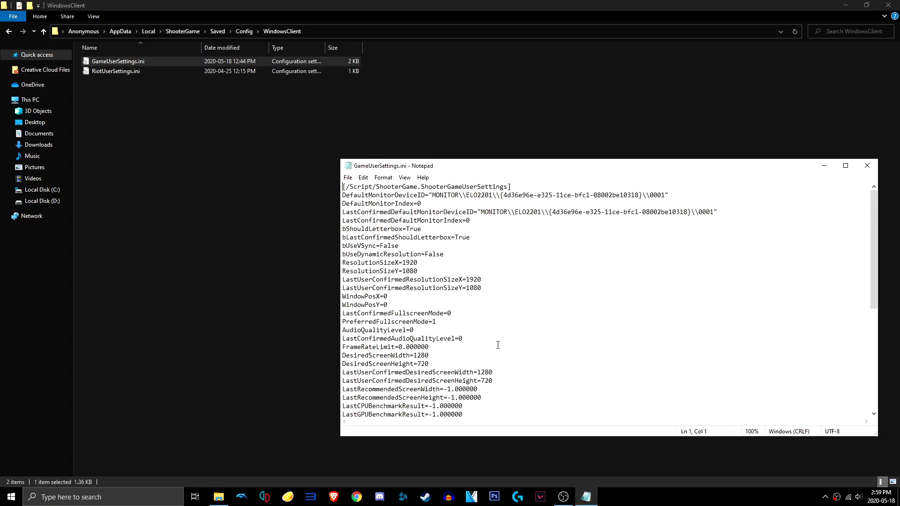
Step: Make sg.ResolutionQuality 40.000000 with other scalability qualities at 0, and save GameUserSettings.ini
scroll(497, 345, down, 8)
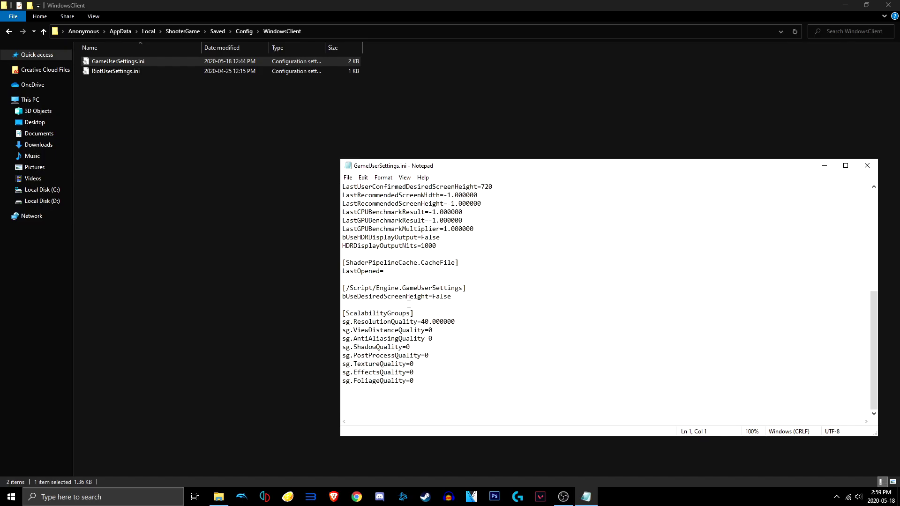
click(431, 330)
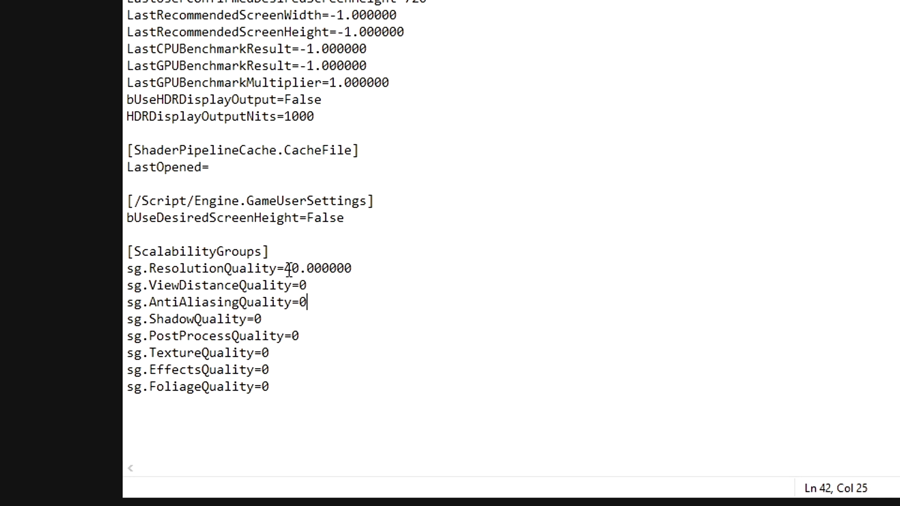
click(353, 269)
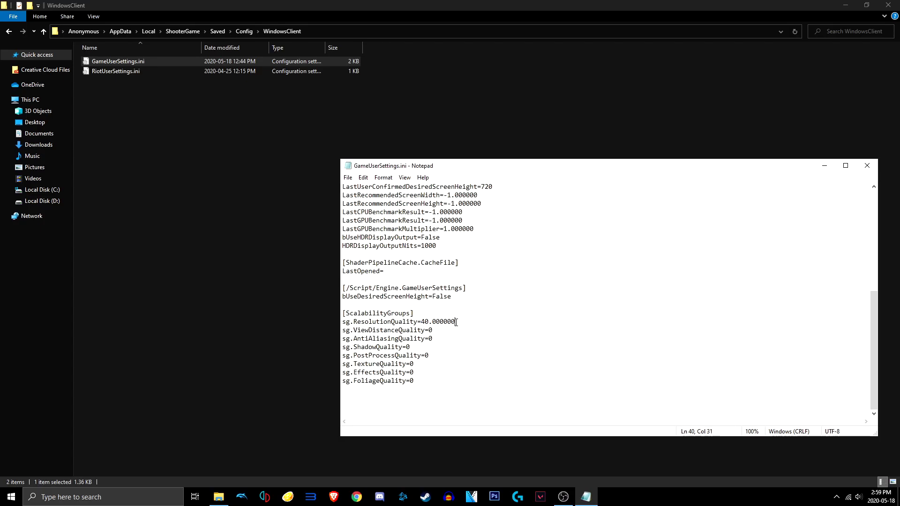
drag(456, 321, 420, 321)
click(490, 324)
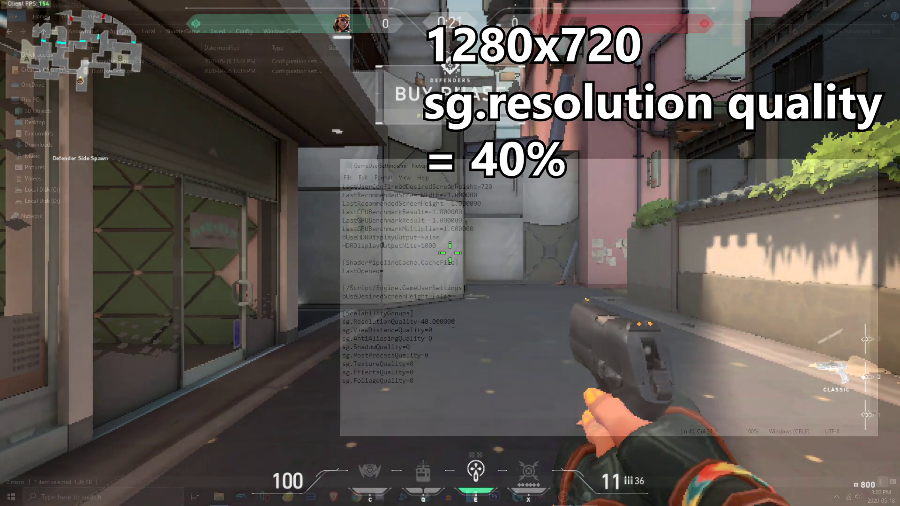
click(456, 322)
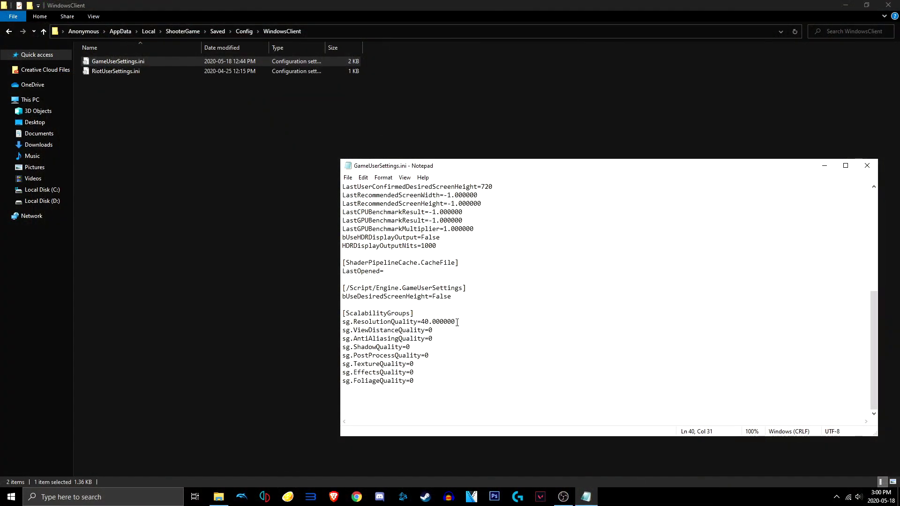
drag(457, 322, 444, 322)
click(460, 322)
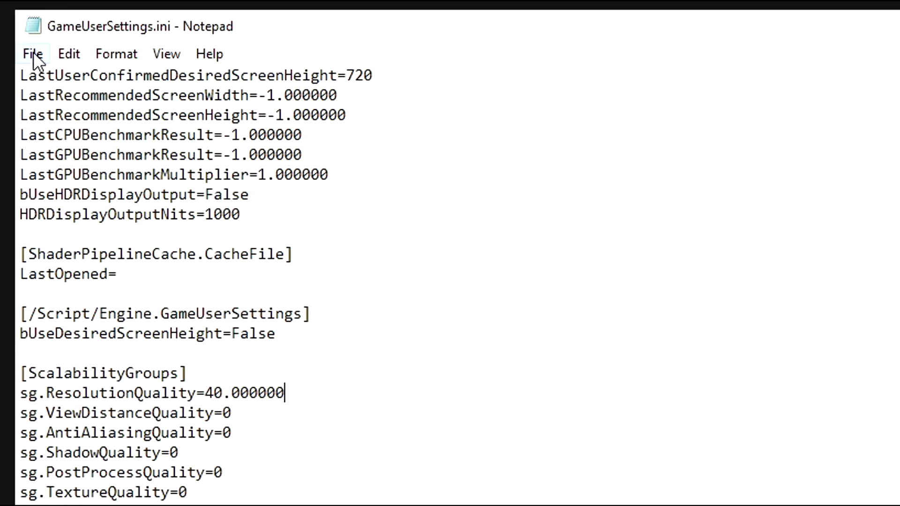
click(32, 54)
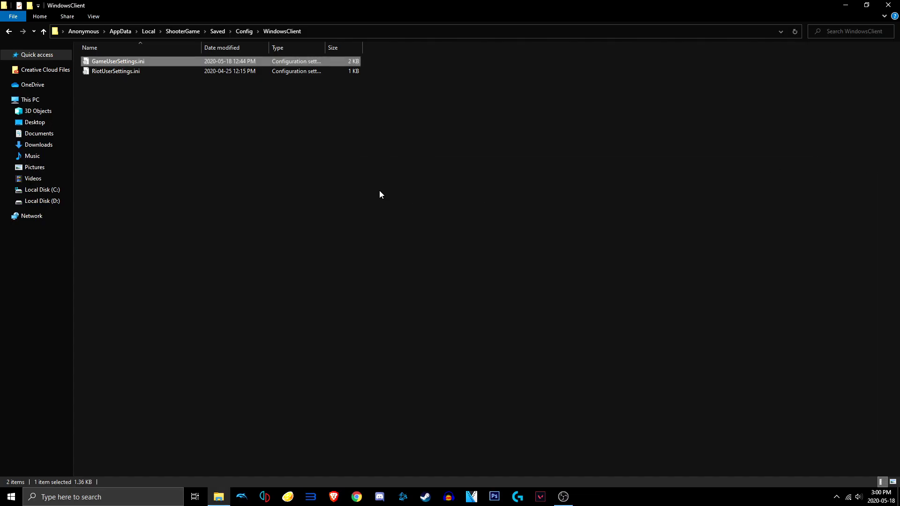
click(381, 193)
Step: Open the second GameUserSettings.ini in Config's long-ID folder under WindowsClient
click(8, 31)
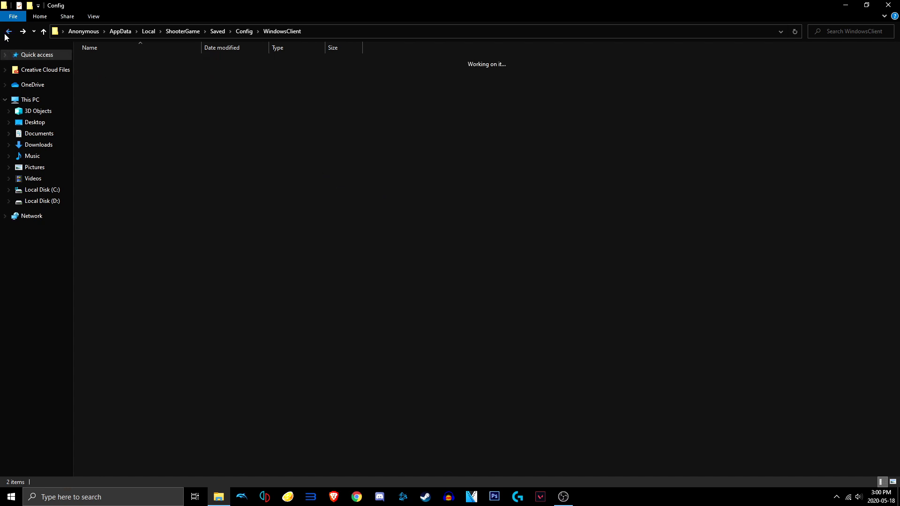
click(143, 65)
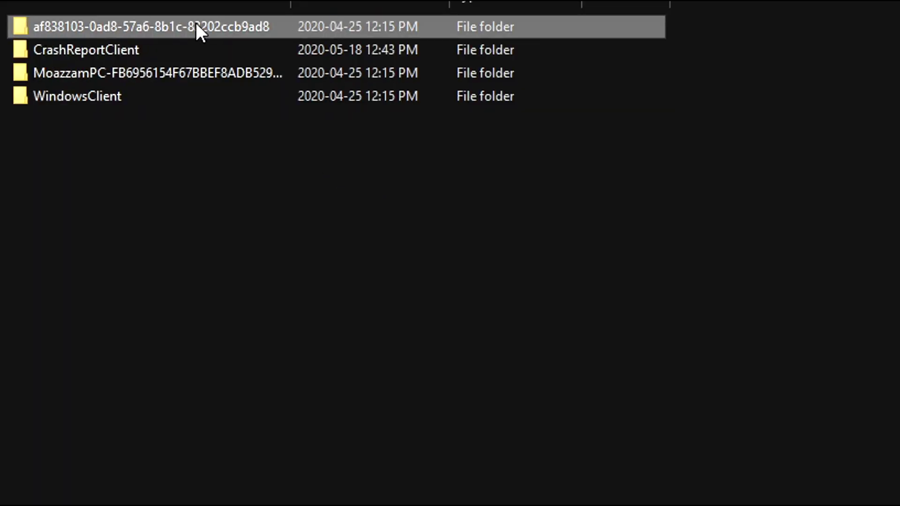
double_click(172, 67)
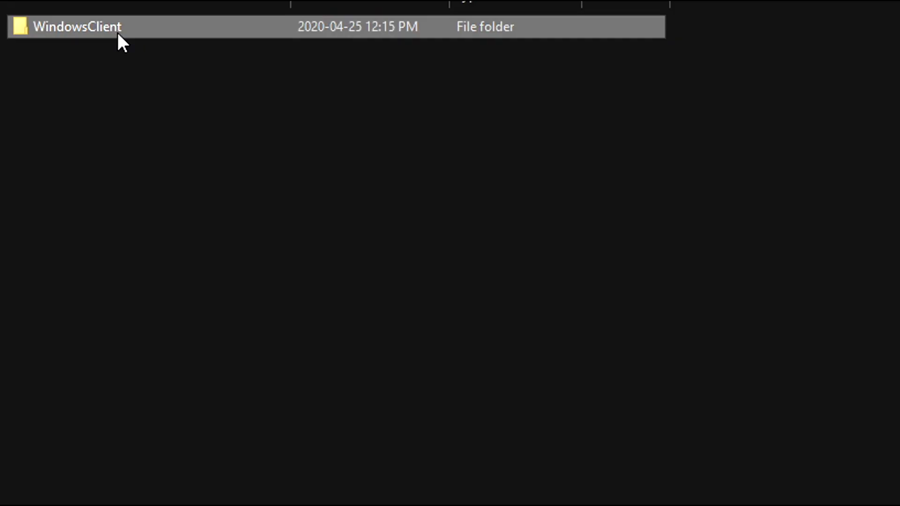
double_click(128, 63)
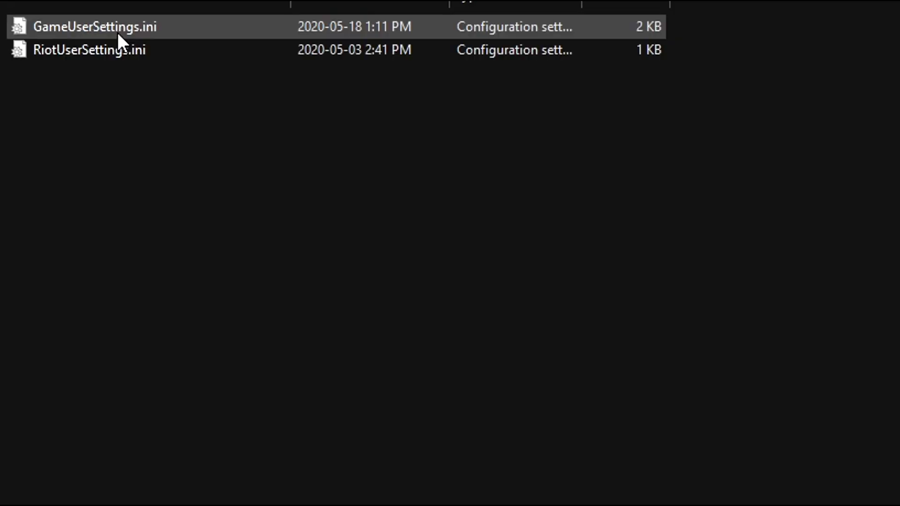
double_click(78, 32)
Step: Verify ResolutionQuality 40 and other qualities 0, then close Notepad and File Explorer
scroll(395, 205, down, 5)
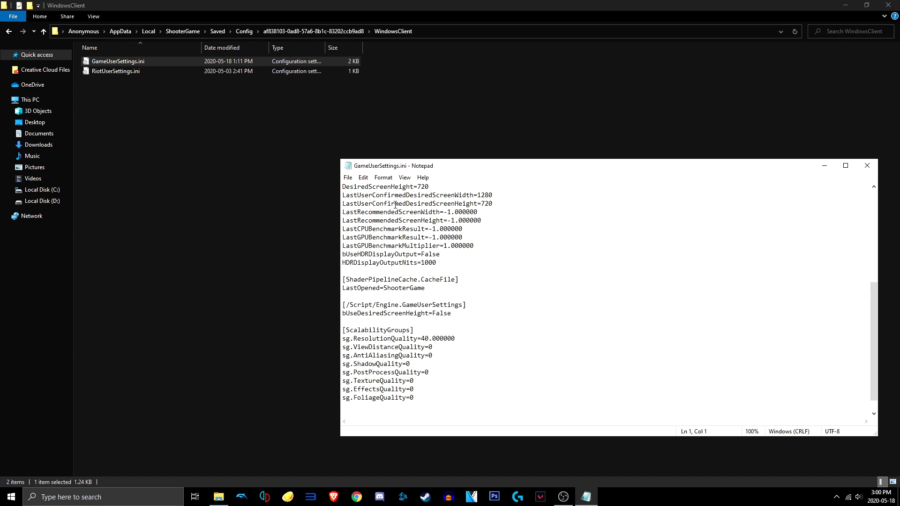
scroll(395, 205, down, 1)
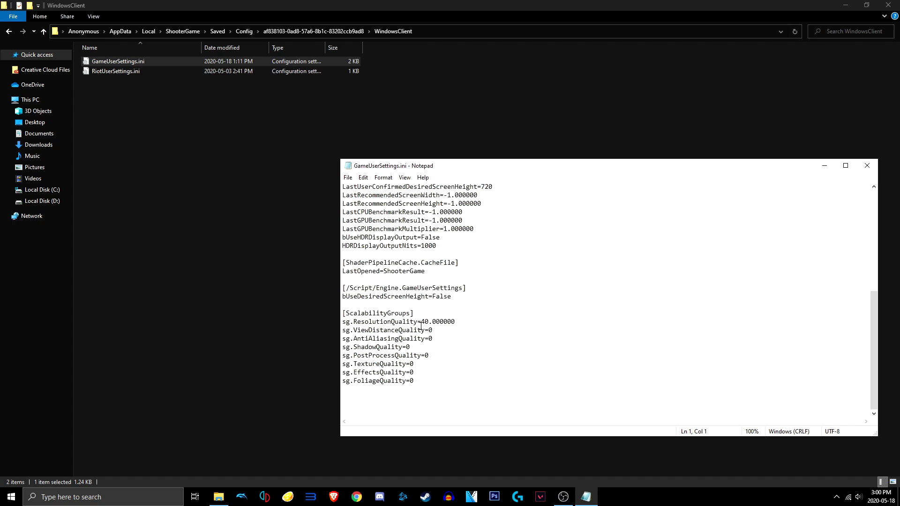
click(866, 165)
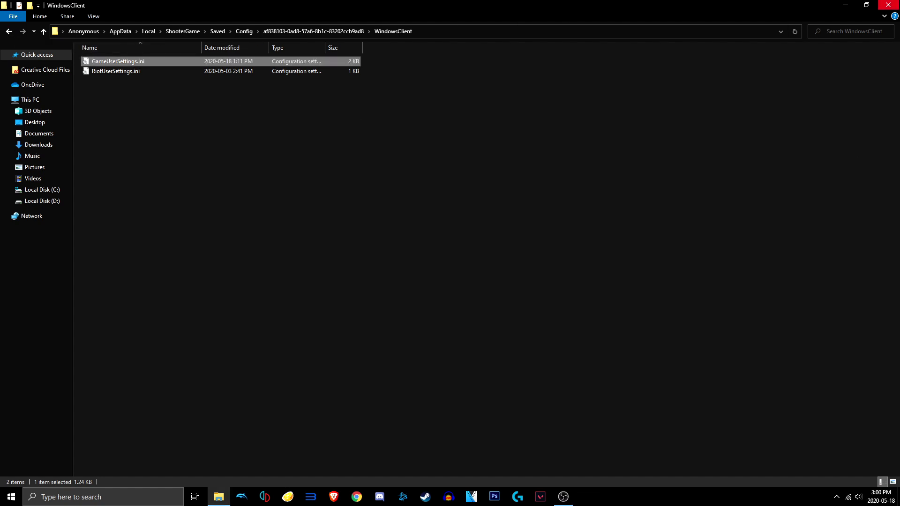
click(888, 6)
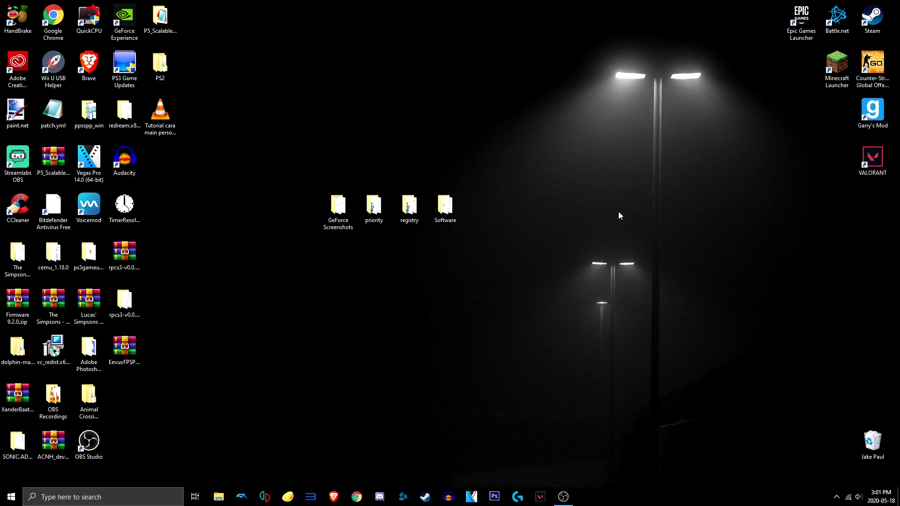
Step: Bring up the desktop context menu that offers the NVIDIA Control Panel
right_click(447, 258)
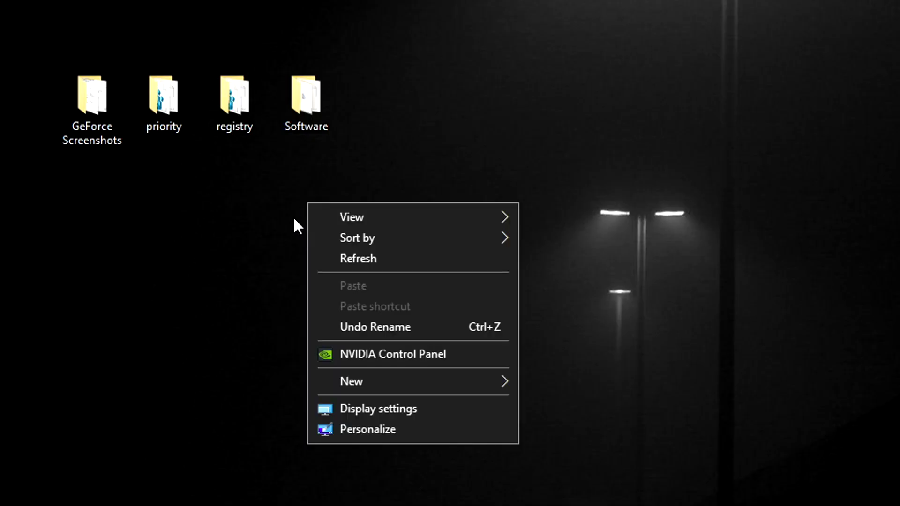
Step: Launch NVIDIA Control Panel's Program Settings and add VALORANT as a customized program
click(478, 334)
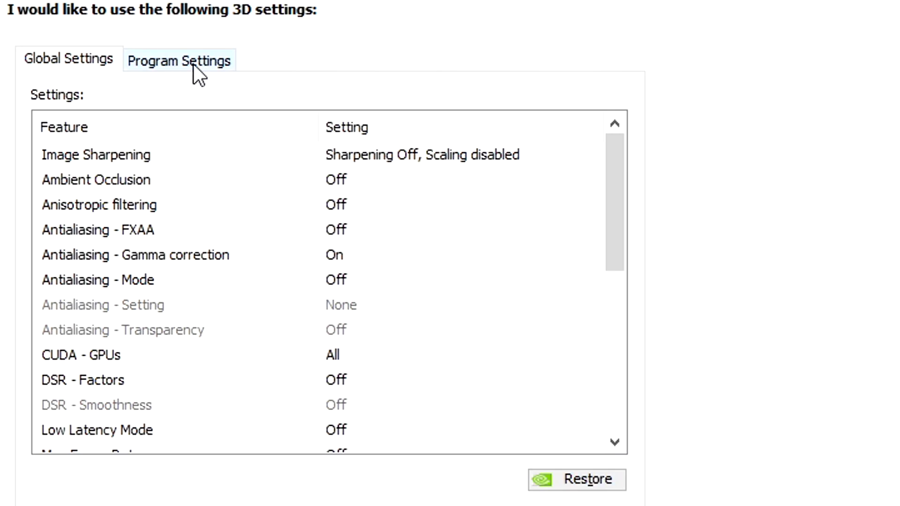
click(192, 68)
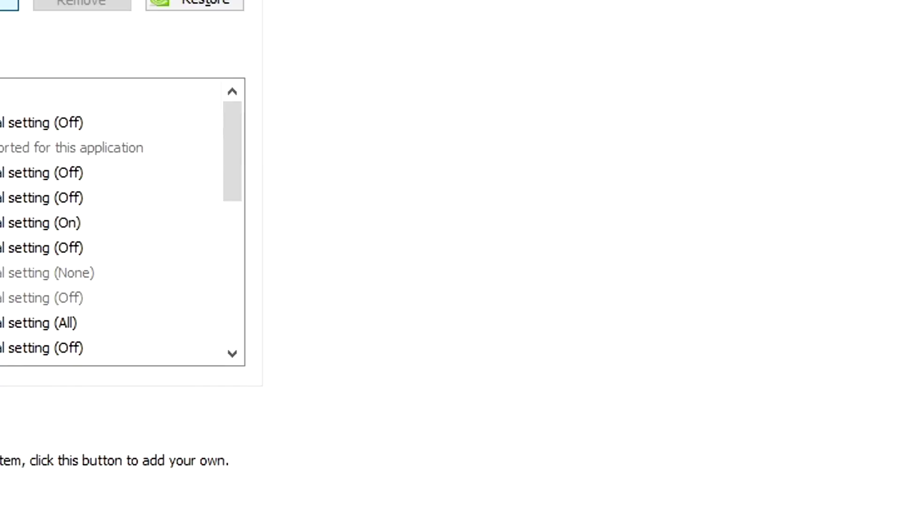
click(9, 4)
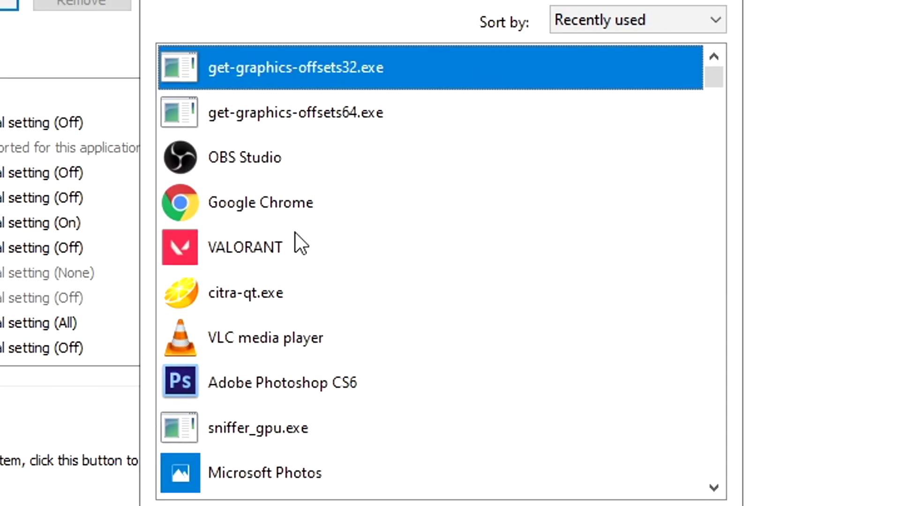
click(229, 238)
click(465, 386)
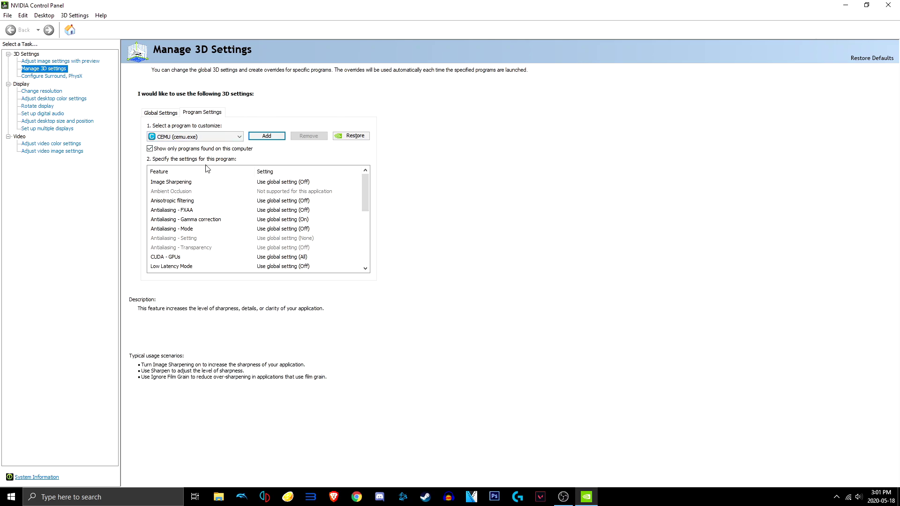
Step: Select valorant-win64-shipping.exe from the program dropdown so its 3D settings load
click(233, 137)
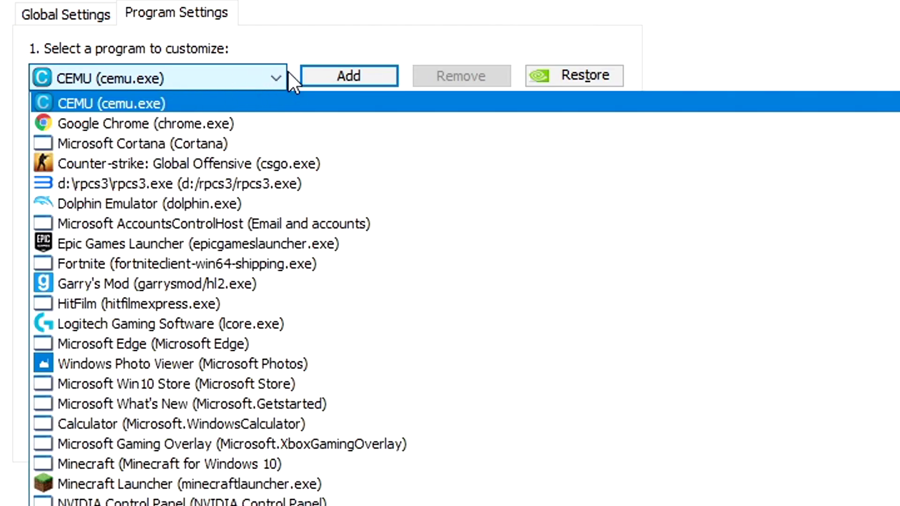
scroll(281, 202, down, 4)
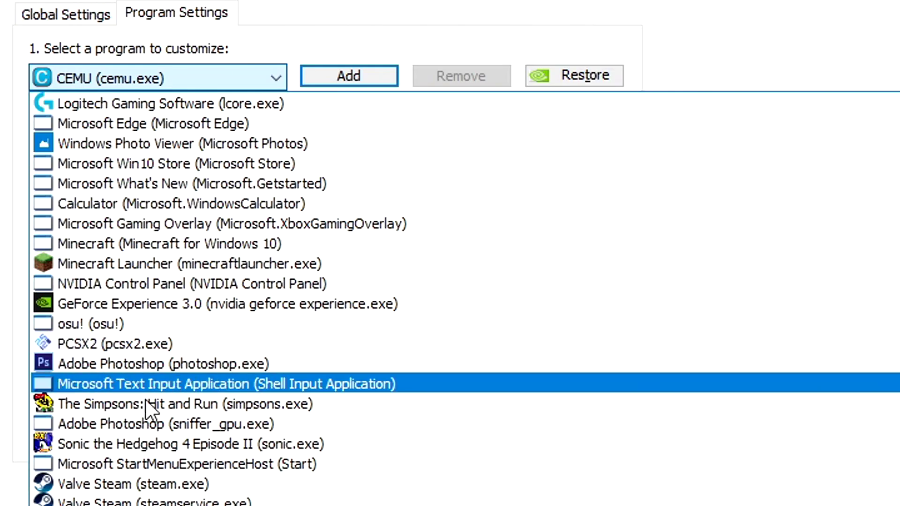
scroll(65, 206, up, 5)
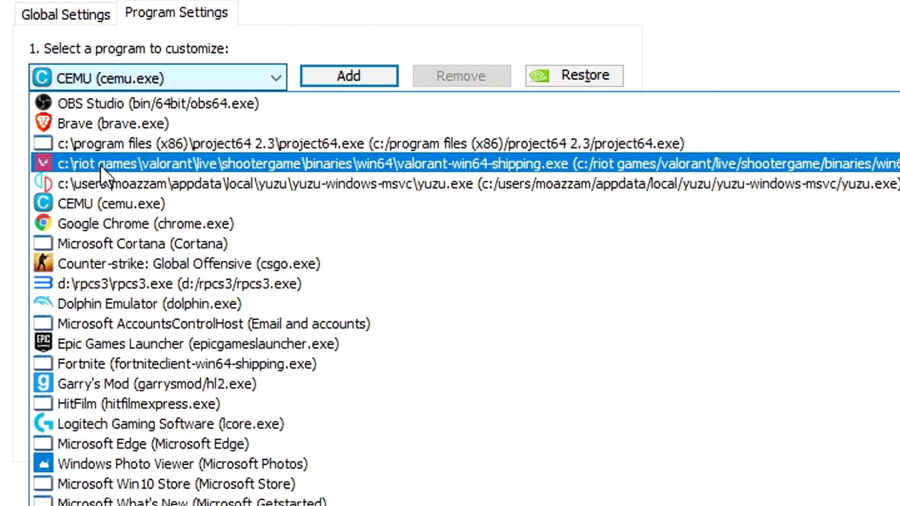
click(164, 169)
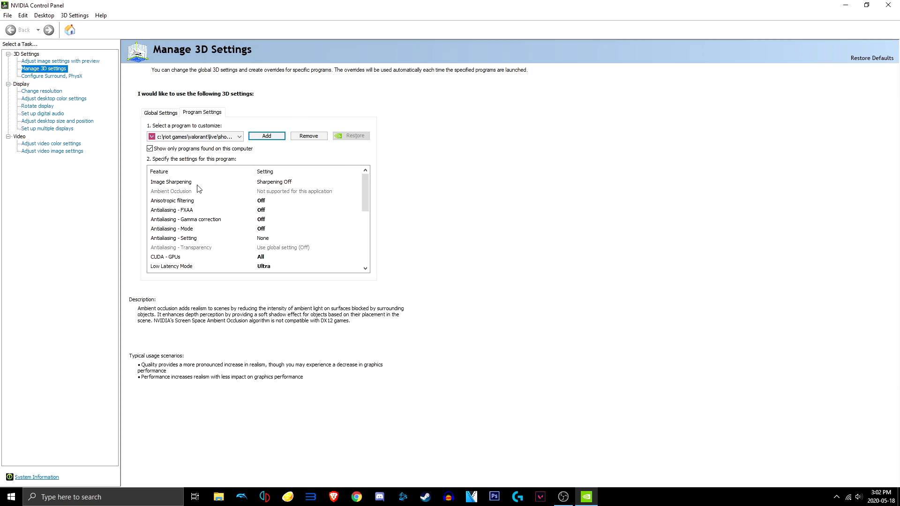
drag(364, 179, 359, 153)
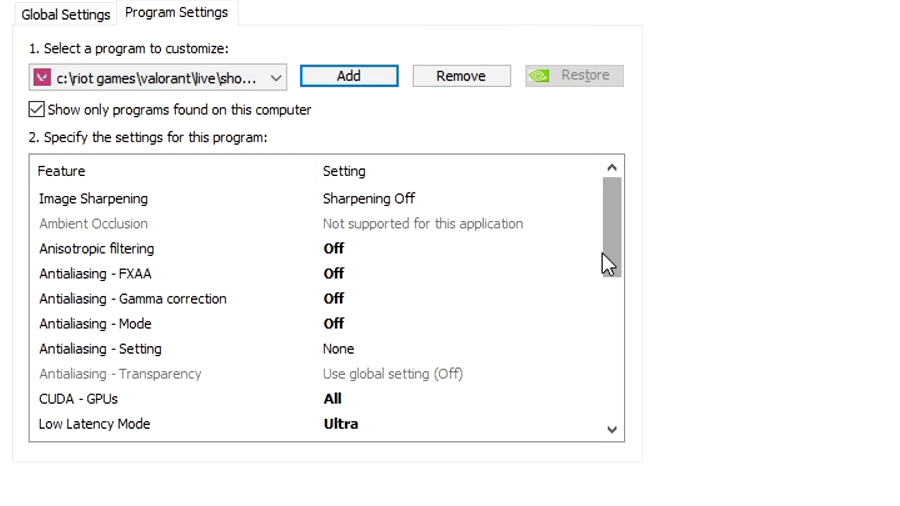
drag(608, 248, 615, 288)
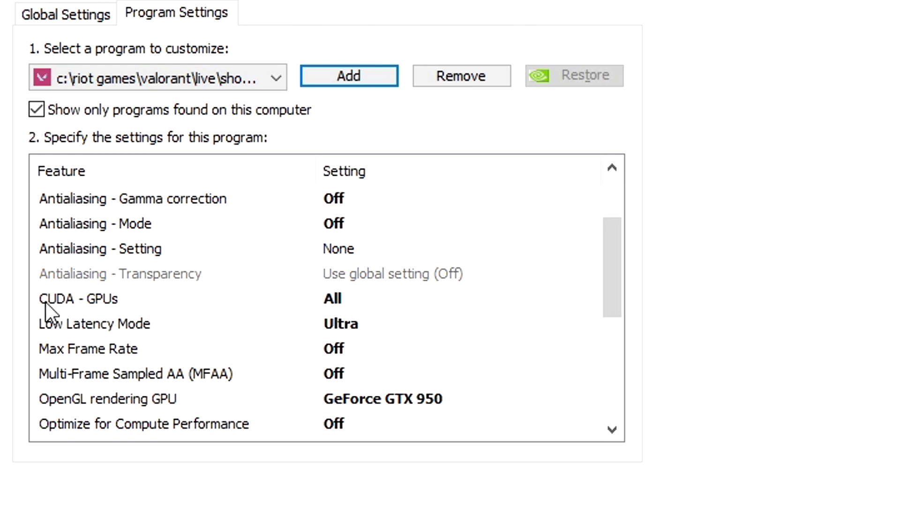
drag(612, 267, 616, 298)
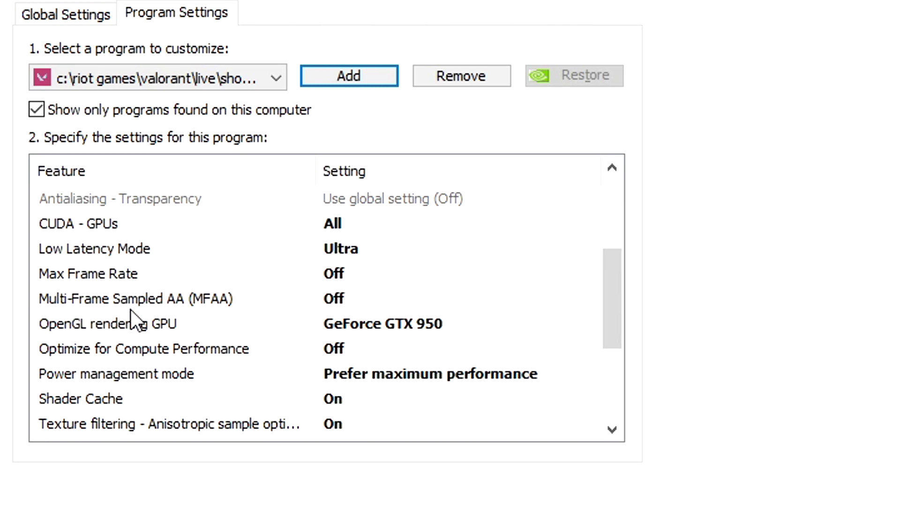
drag(603, 294, 603, 303)
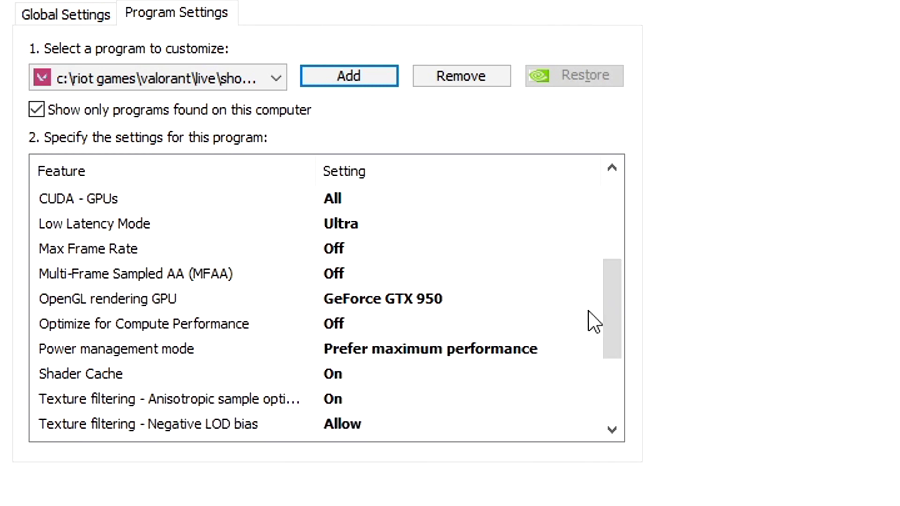
drag(619, 349, 609, 369)
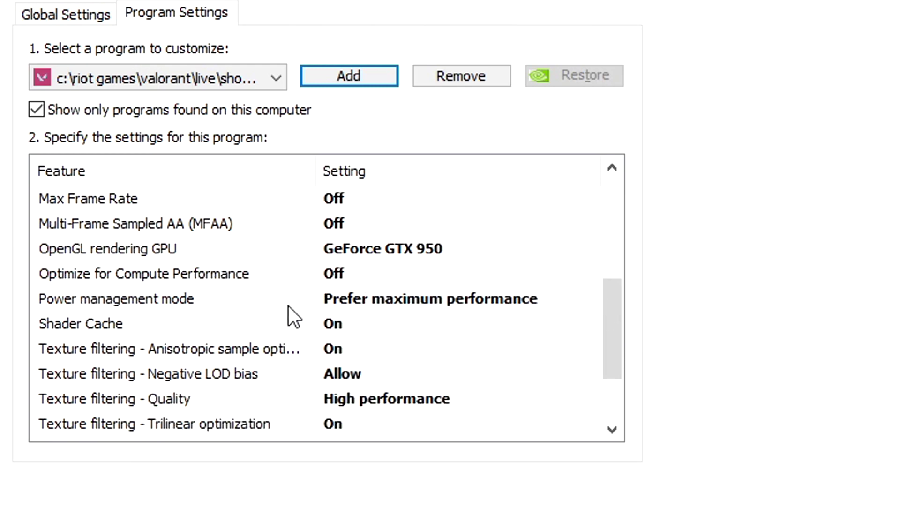
scroll(594, 324, down, 1)
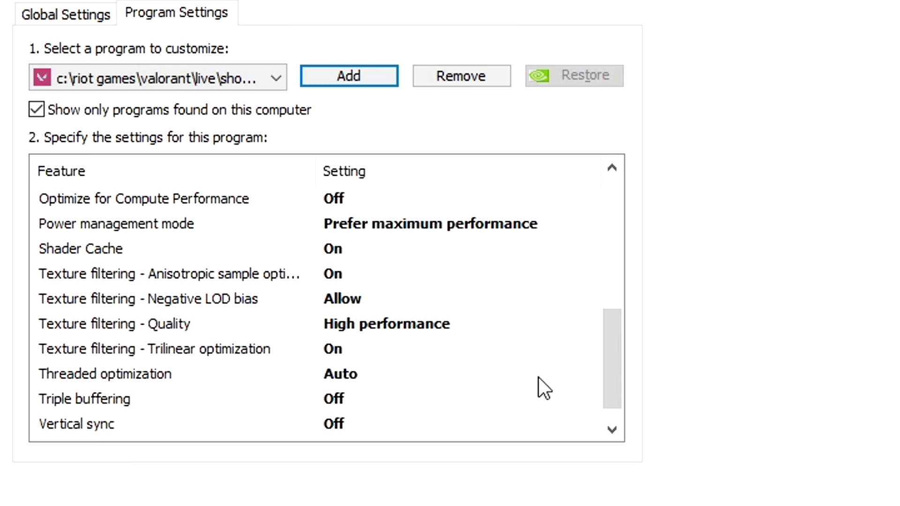
drag(617, 381, 618, 391)
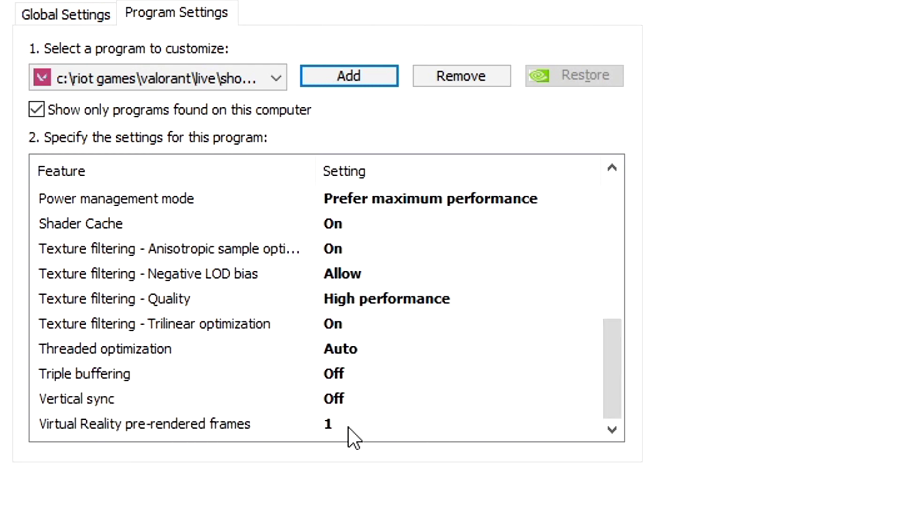
drag(615, 347, 598, 309)
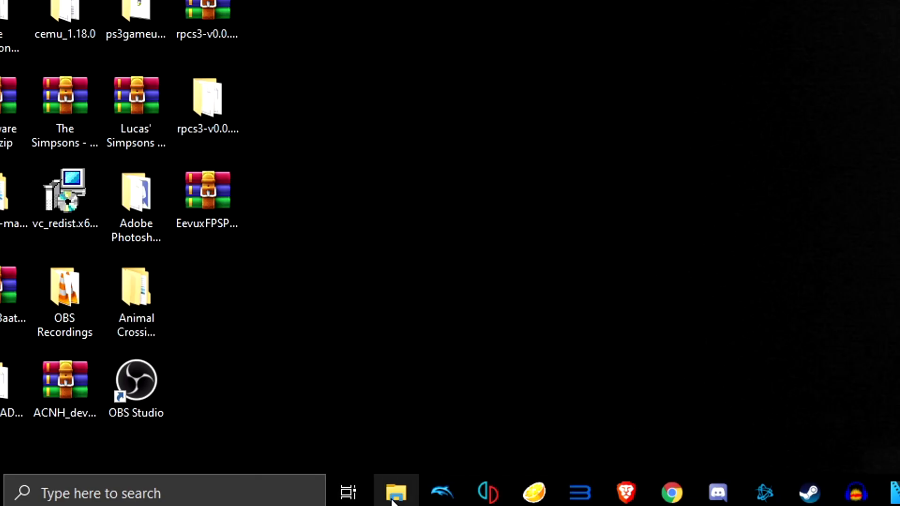
Step: Open File Explorer and go into Local Disk (C:) toward Riot Games\VALORANT\live
click(219, 496)
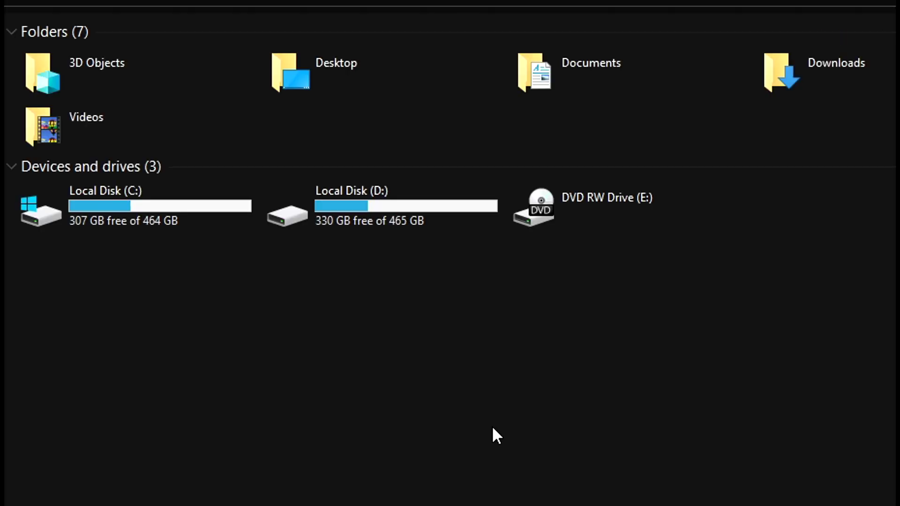
double_click(103, 201)
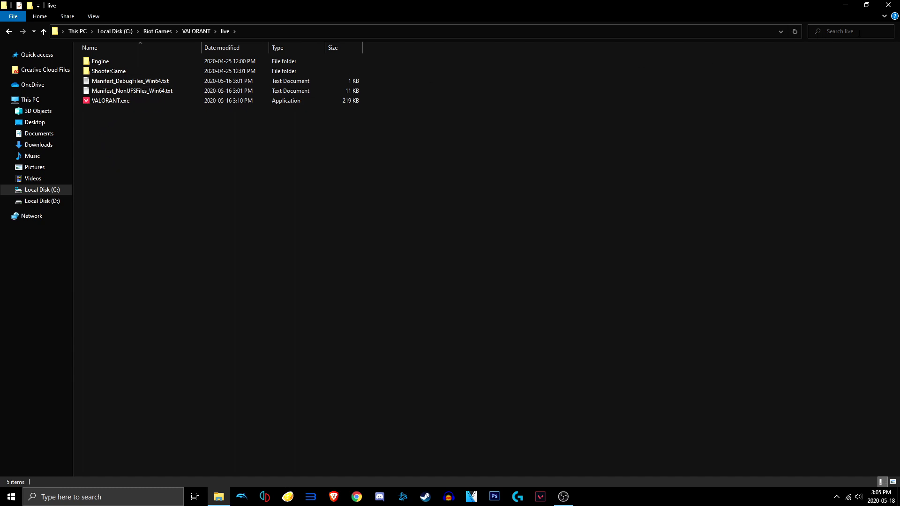
Step: Search the live folder and its subfolders for '.exe' files
click(839, 32)
text(.exe)
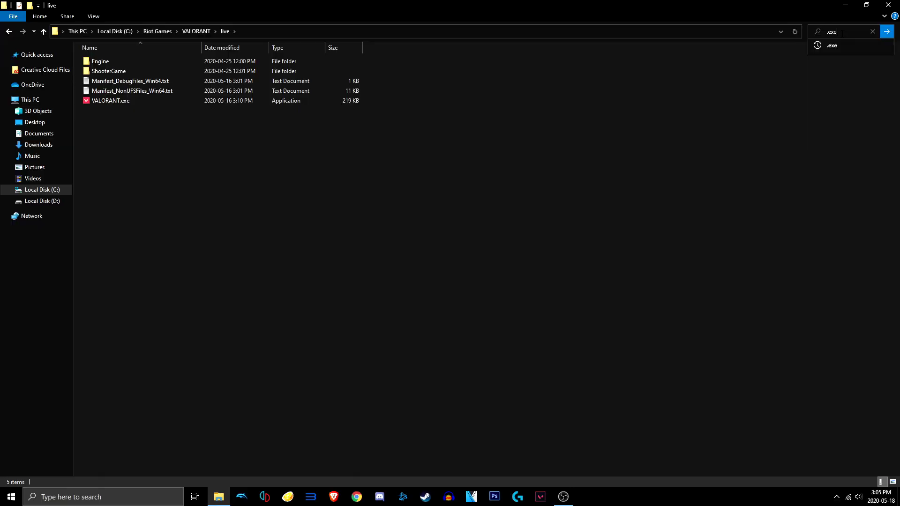
key(Return)
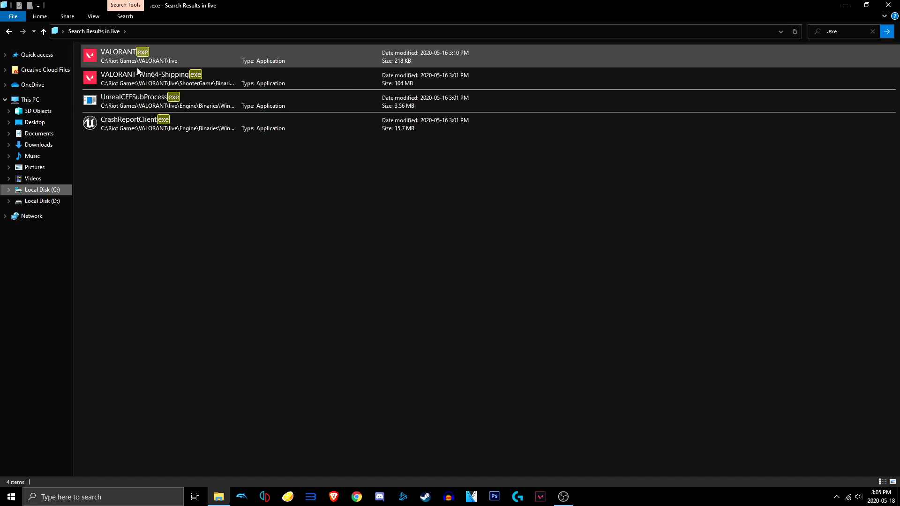
Step: Disable fullscreen optimizations in VALORANT.exe's Compatibility properties
right_click(151, 49)
click(101, 43)
right_click(100, 43)
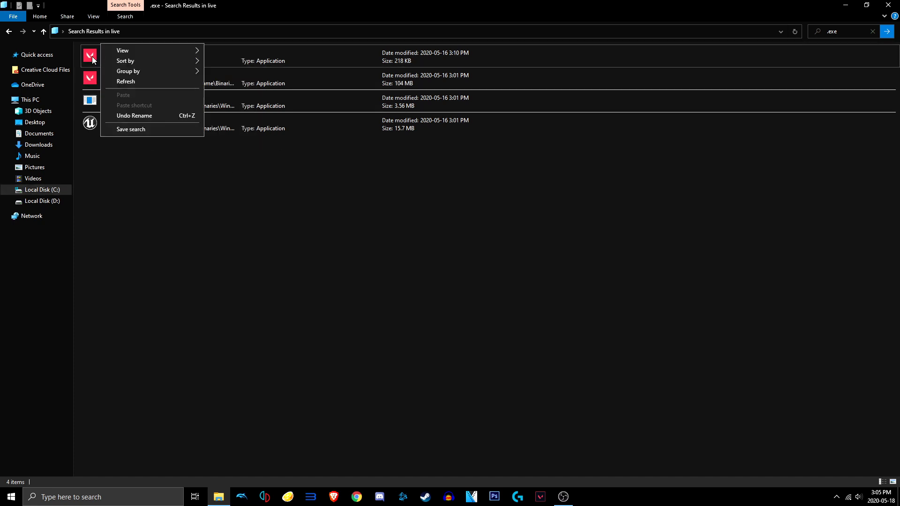
right_click(92, 57)
click(142, 290)
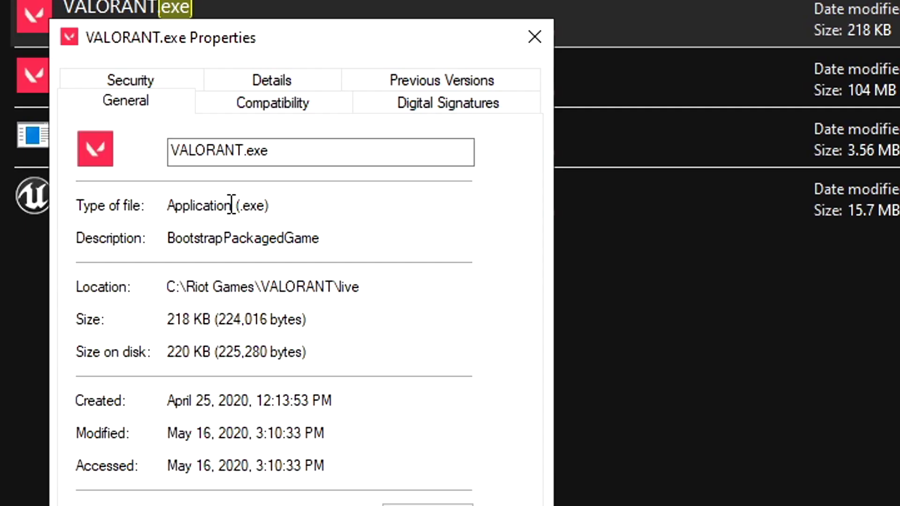
click(173, 86)
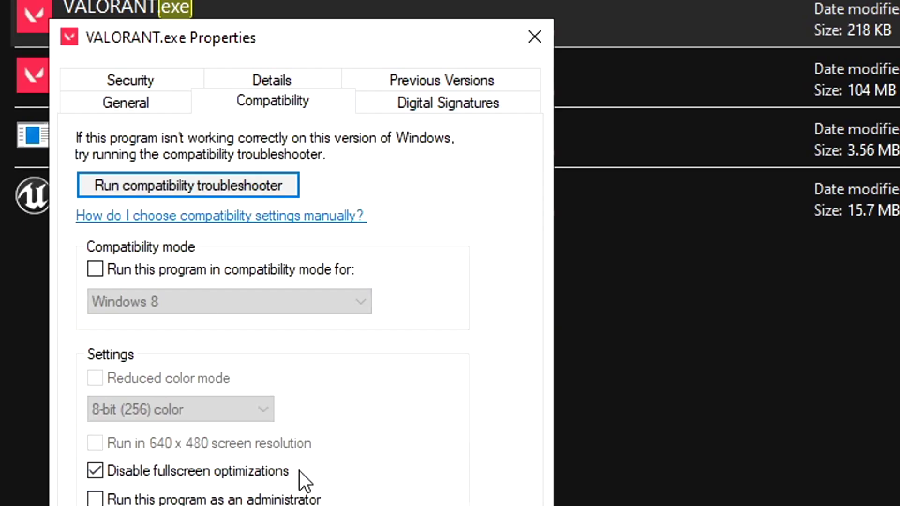
click(534, 37)
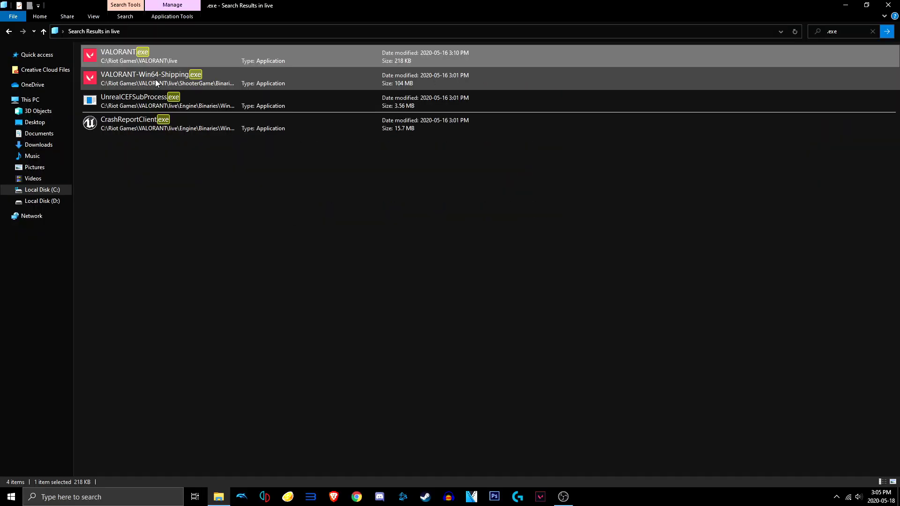
Step: Disable fullscreen optimizations for VALORANT-Win64-Shipping.exe too, then close File Explorer
right_click(155, 82)
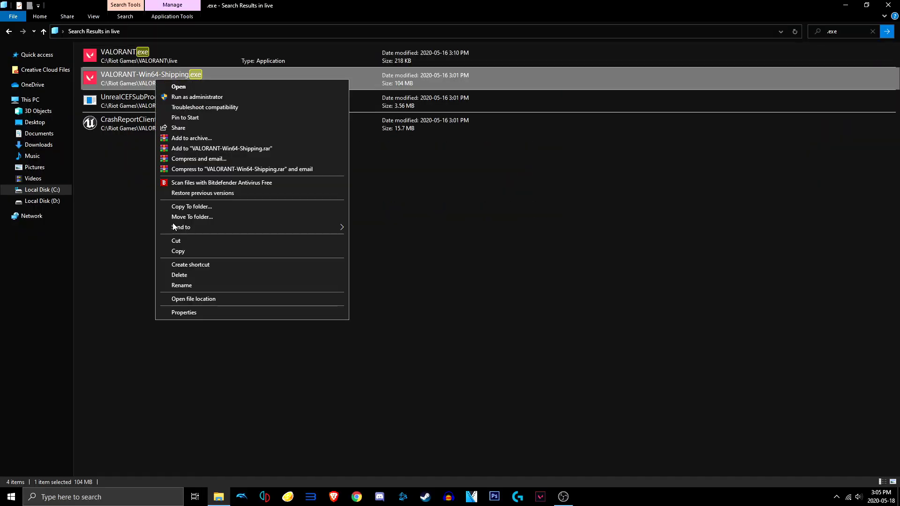
click(185, 311)
click(234, 112)
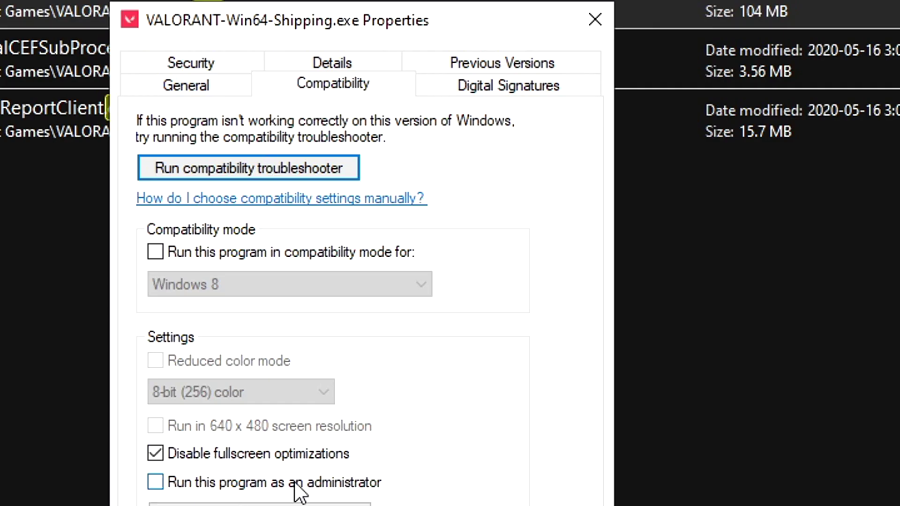
click(288, 317)
click(888, 5)
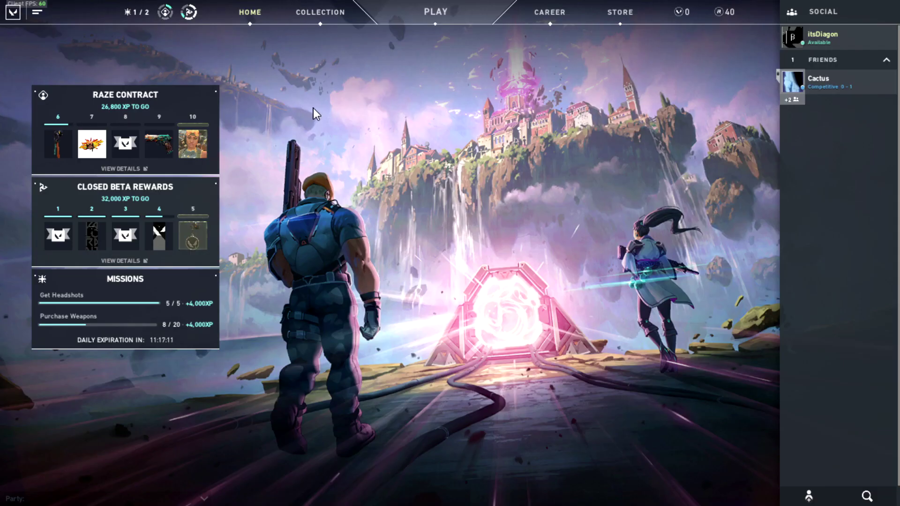
Step: Open VALORANT's Settings and show the Video Graphics Quality options
click(37, 13)
click(55, 50)
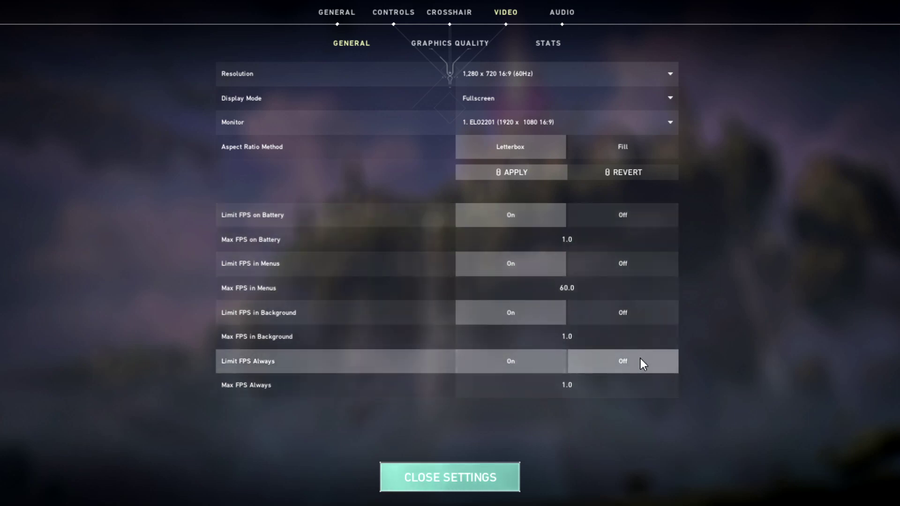
click(446, 42)
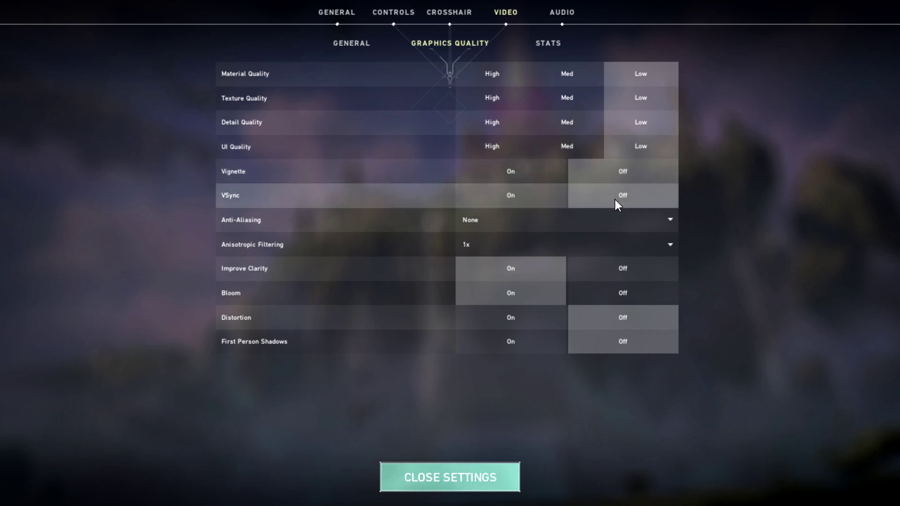
click(493, 220)
click(473, 236)
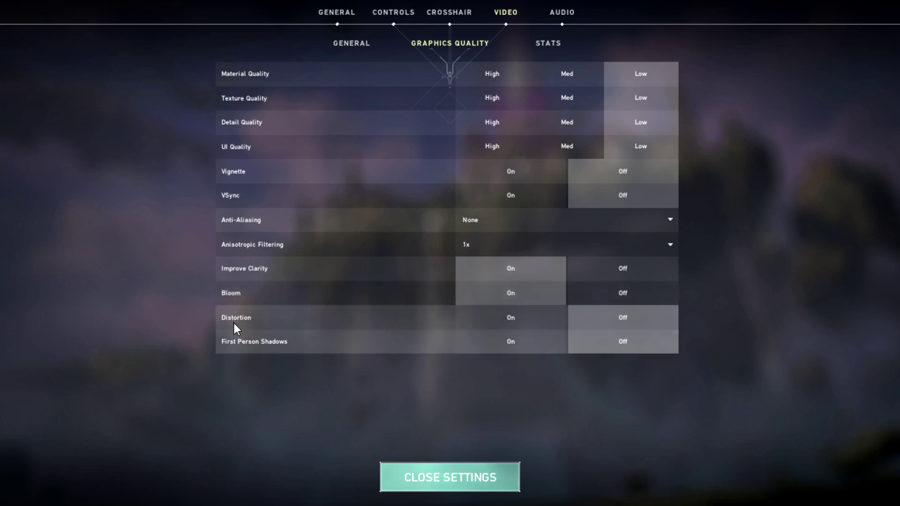
mouse_move(241, 320)
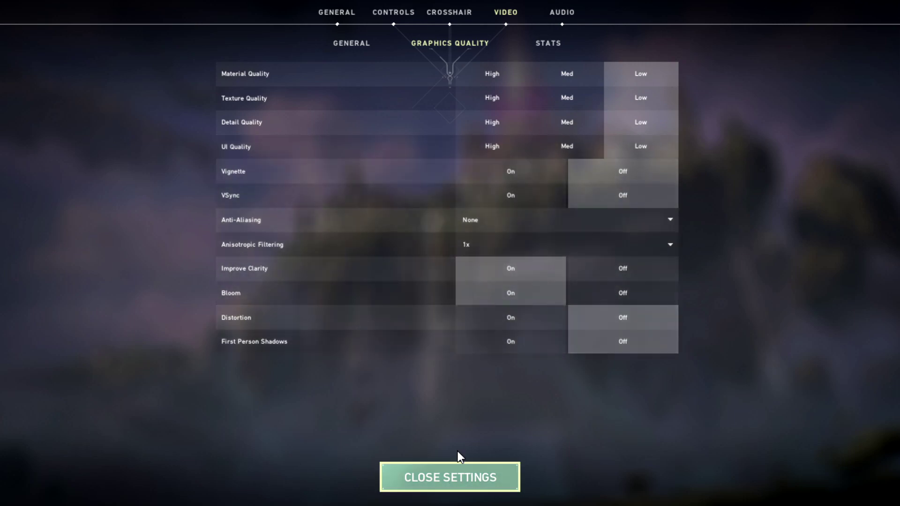
Step: Glance at the AUDIO tab, then close VALORANT's settings to return to the home screen
click(574, 12)
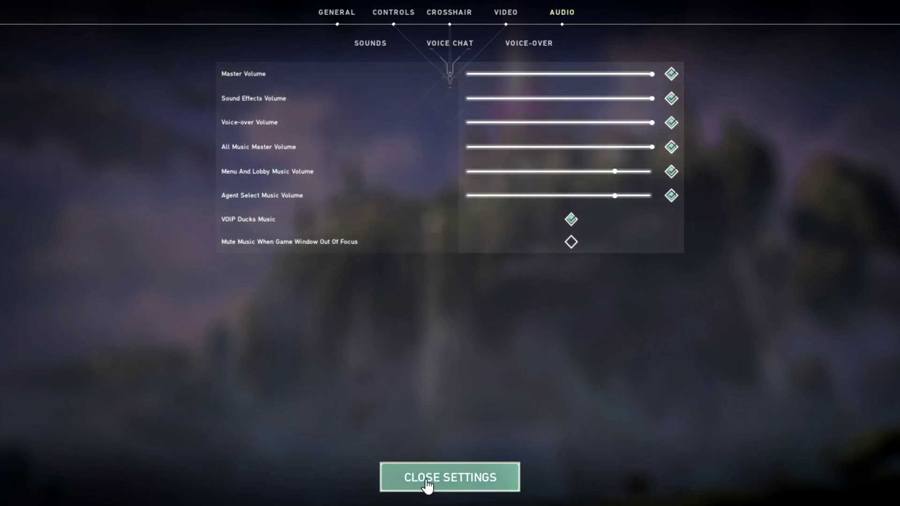
click(428, 487)
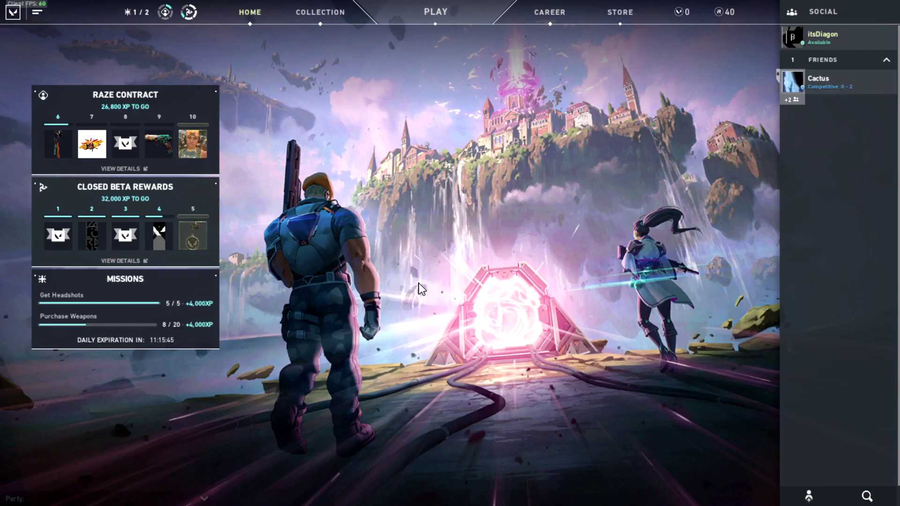